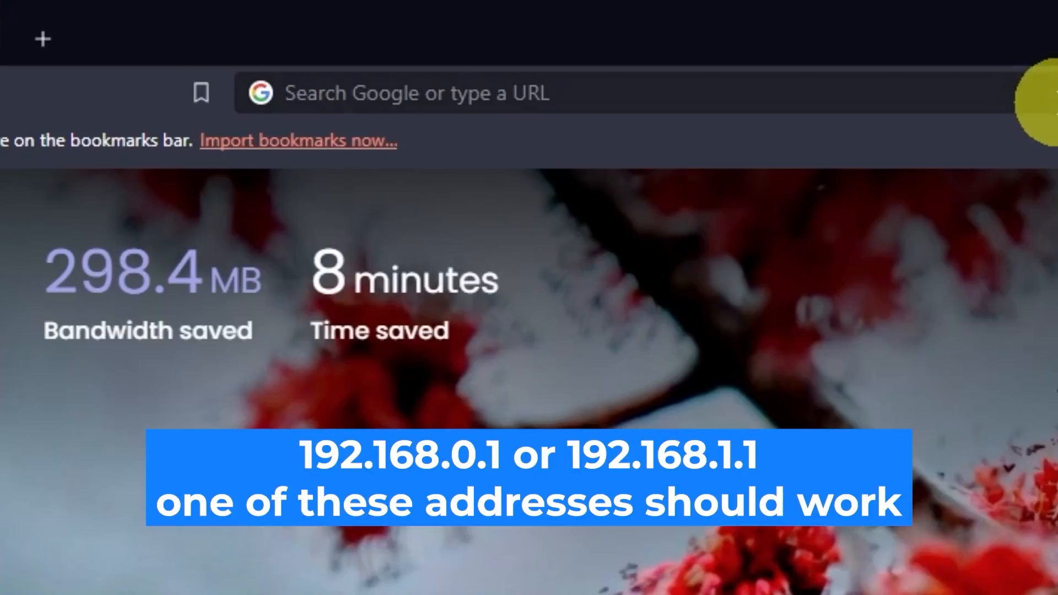
Open the router's web interface at 192.168.0.1 in the browser.
left_click(528, 34)
type("192")
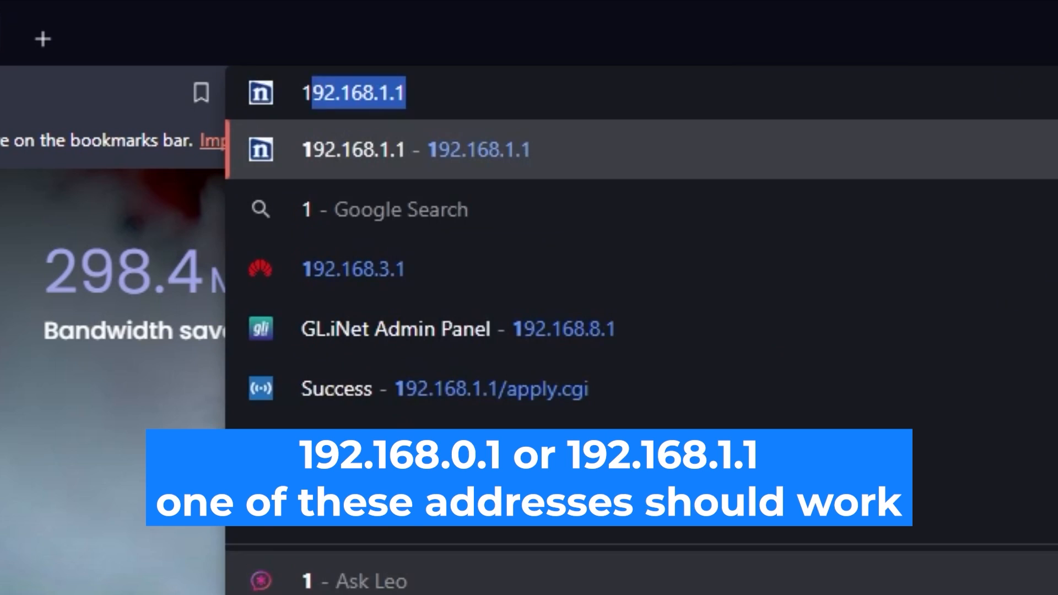
type(".168")
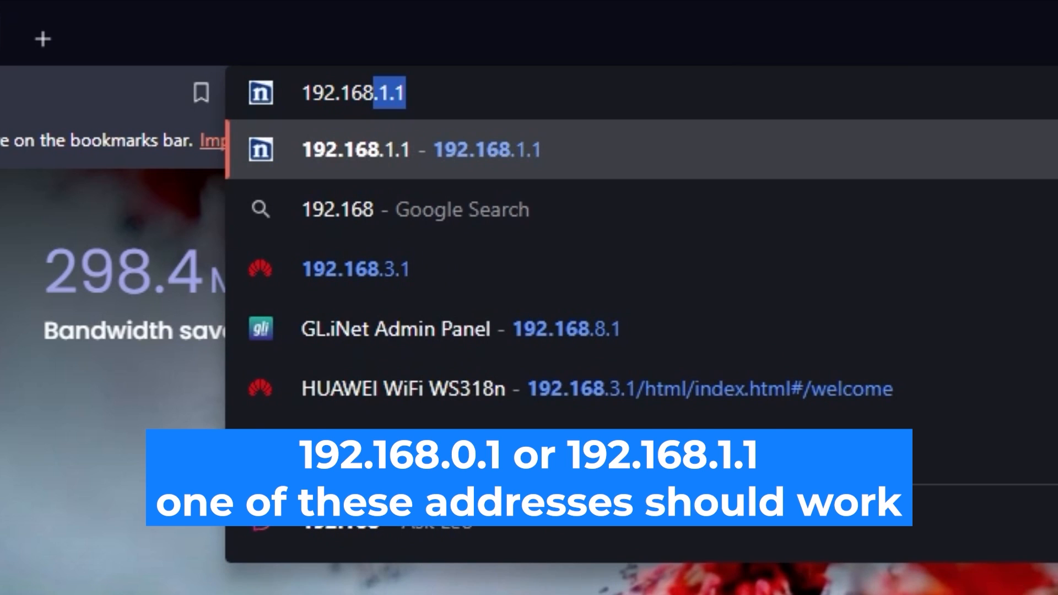
type(".0.1")
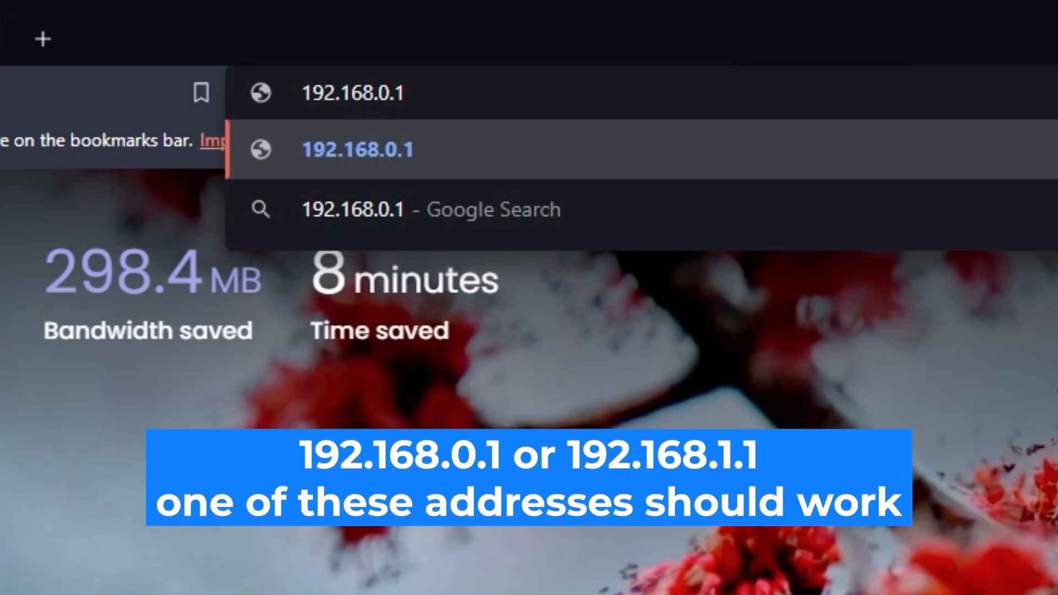
key("Return")
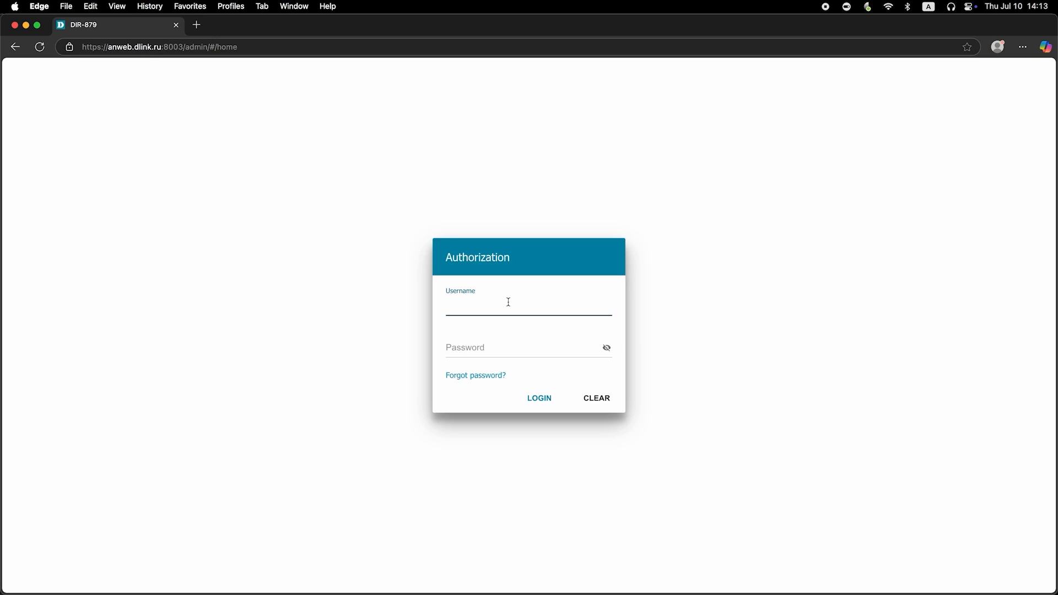
Log in to the router as admin with the default password, revealing the password text before submitting.
type("admin")
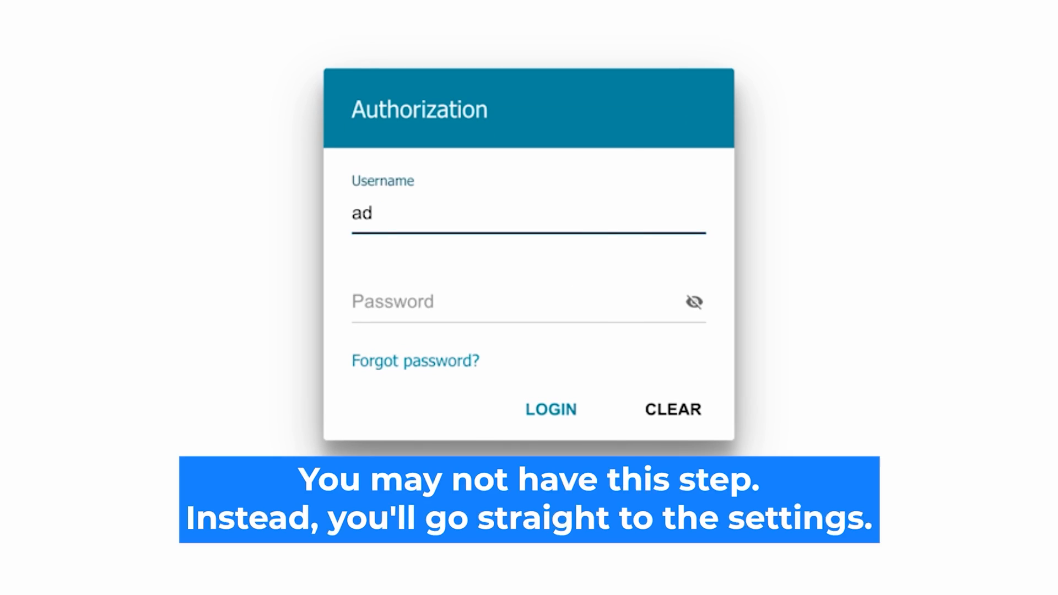
left_click(406, 303)
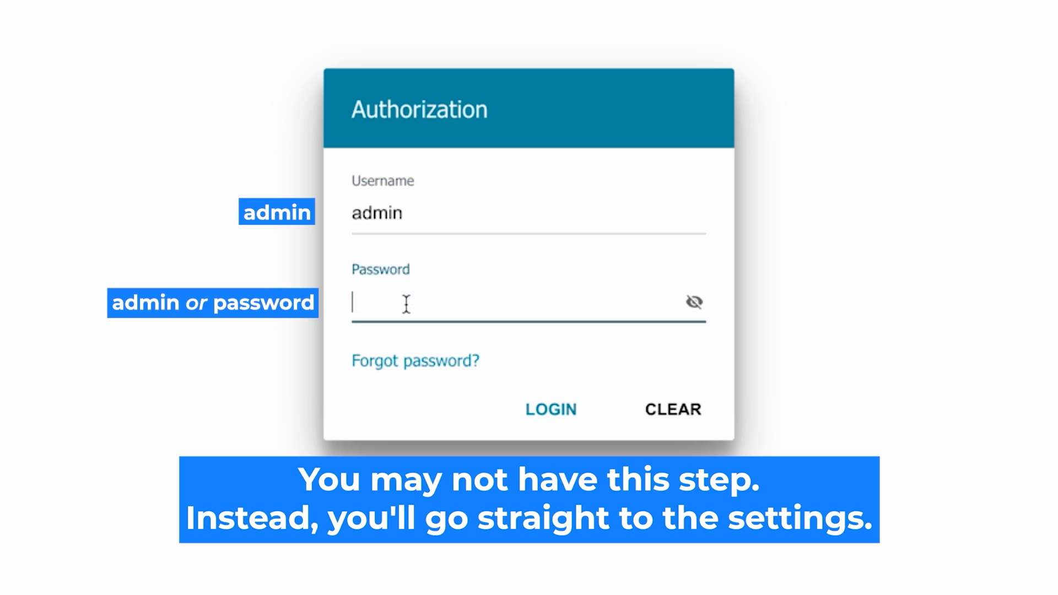
type("password")
left_click(693, 303)
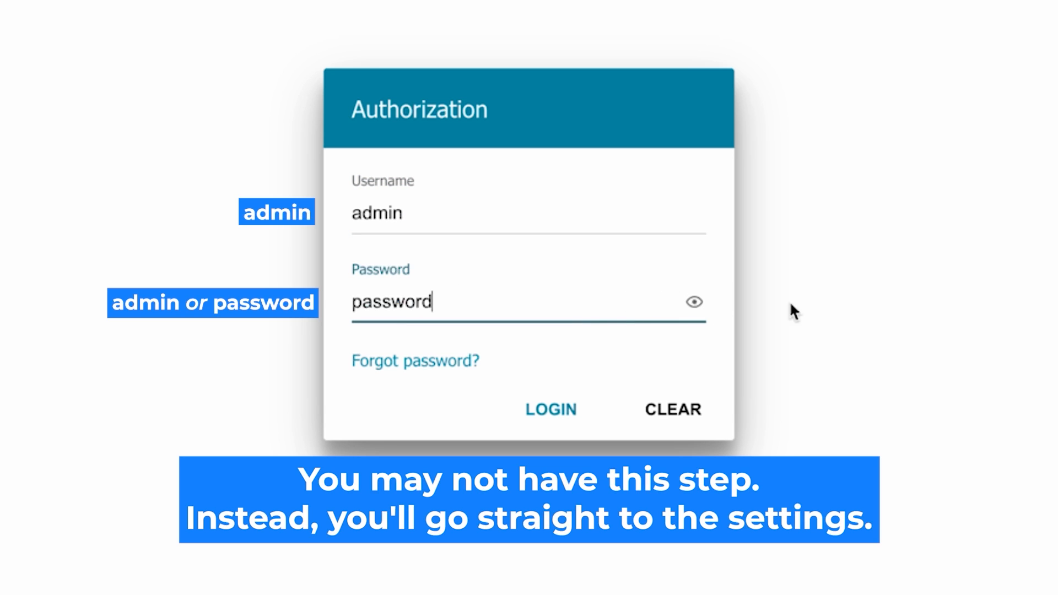
left_click(544, 405)
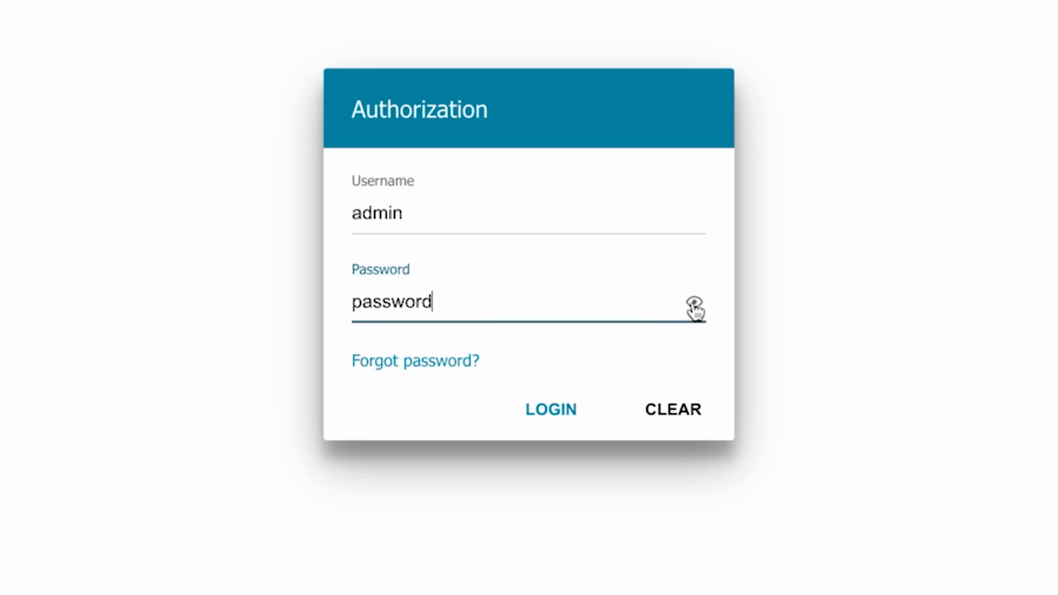
left_click(538, 409)
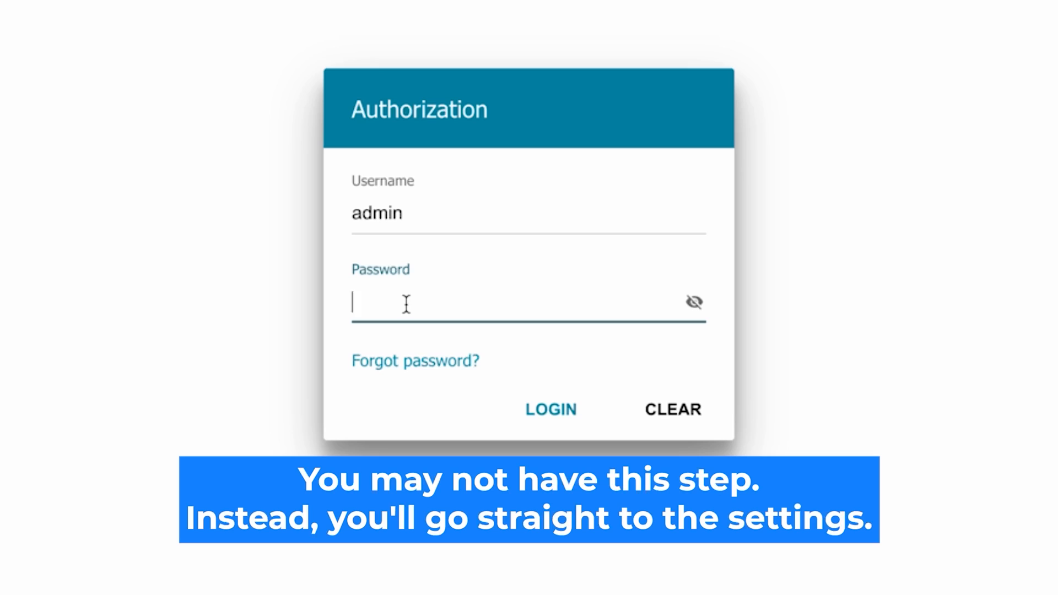
Enter the router's default password again for the admin user, reveal it and submit the login.
type("*********")
left_click(693, 303)
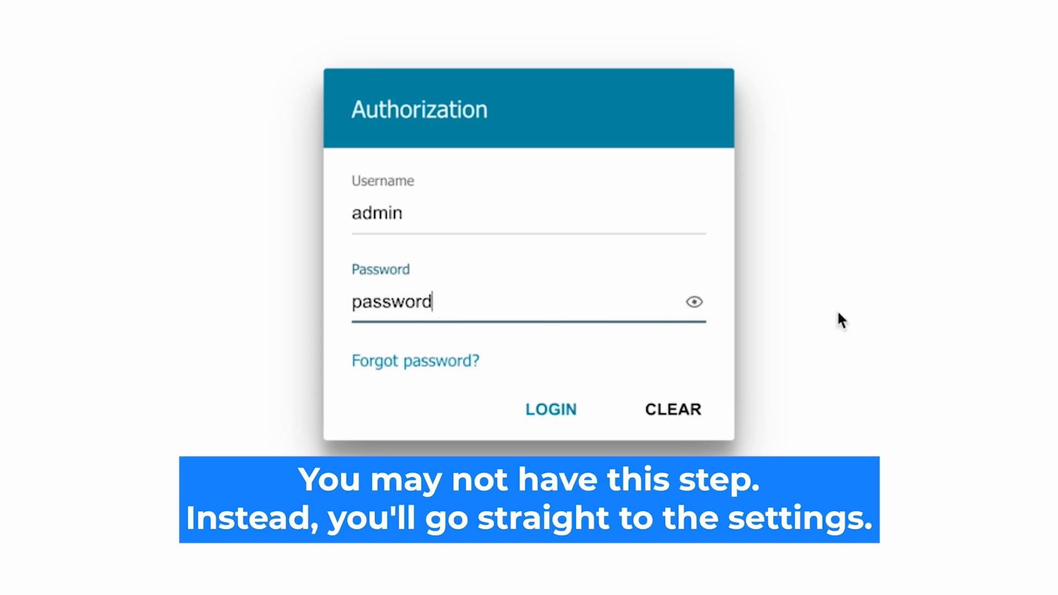
left_click(534, 408)
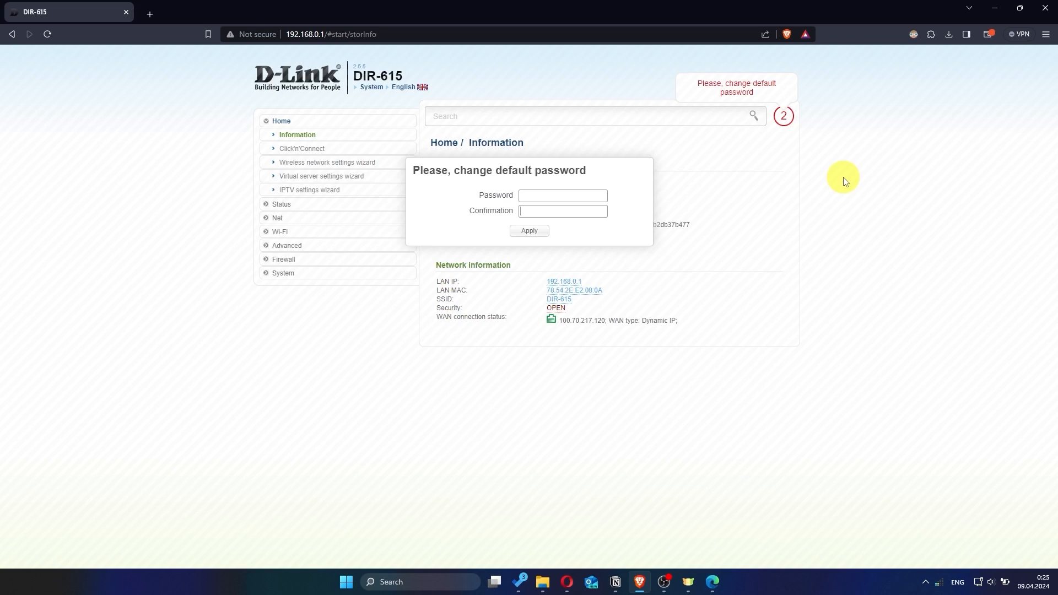
Replace the router's default password by entering and confirming a new password, and apply the change.
left_click(576, 196)
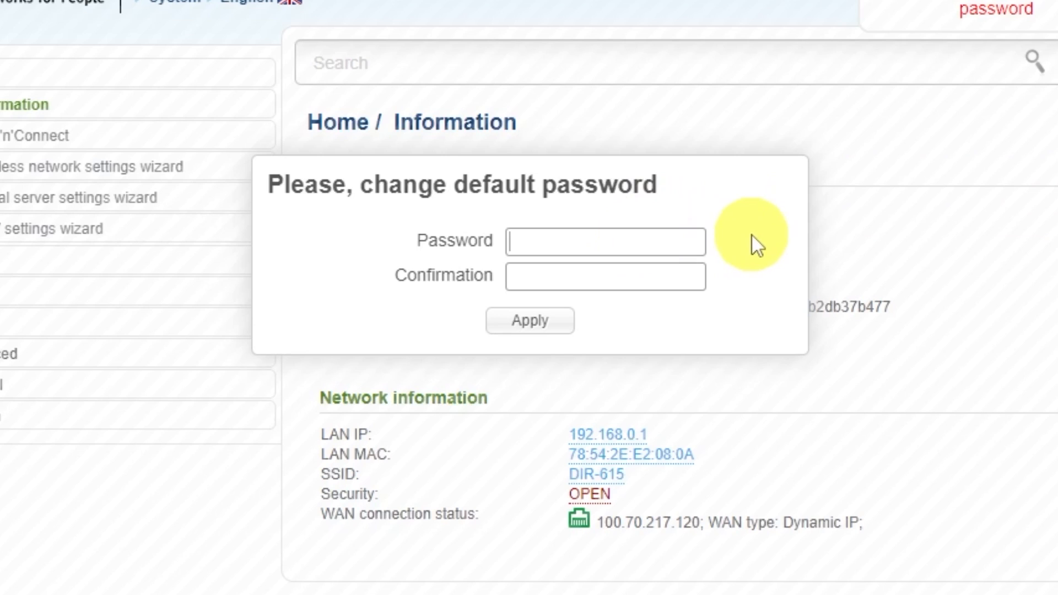
type("********")
left_click(659, 270)
type("*********")
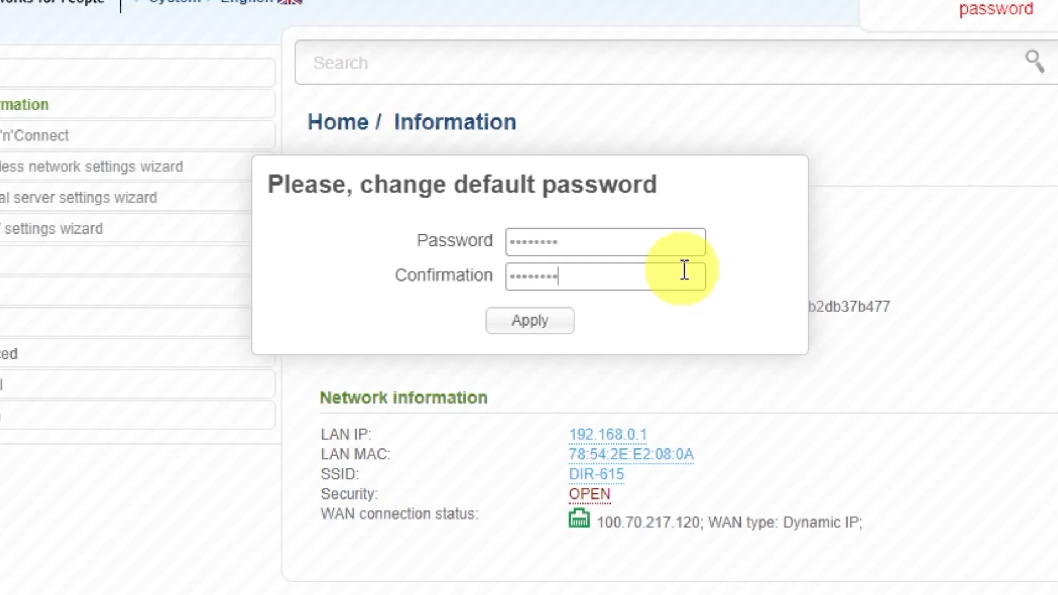
left_click(556, 323)
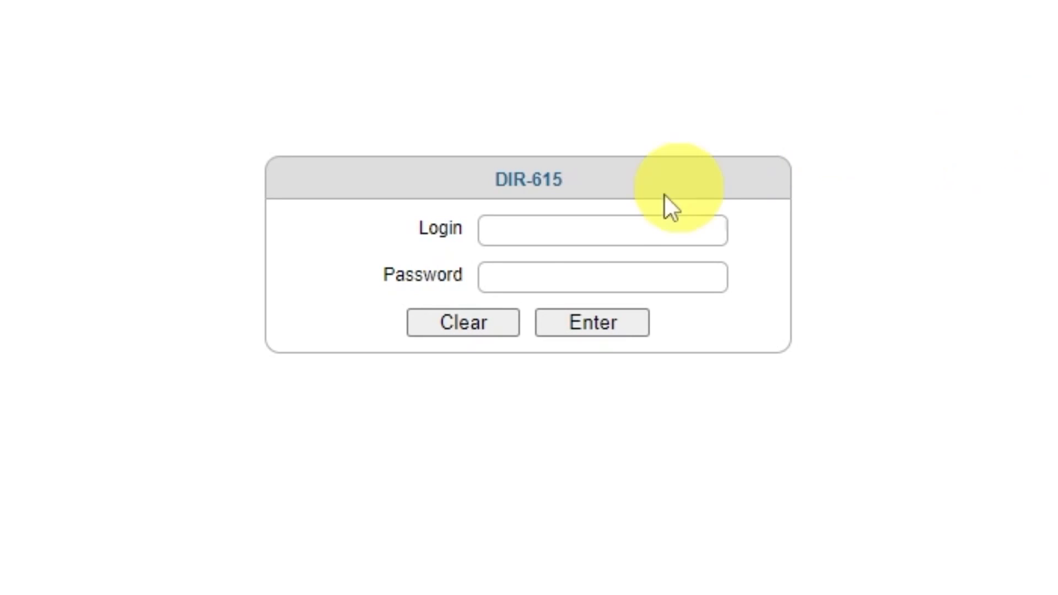
Log in to the DIR-615 as admin with the new password and decline saving it for this site.
left_click(567, 229)
type("admin")
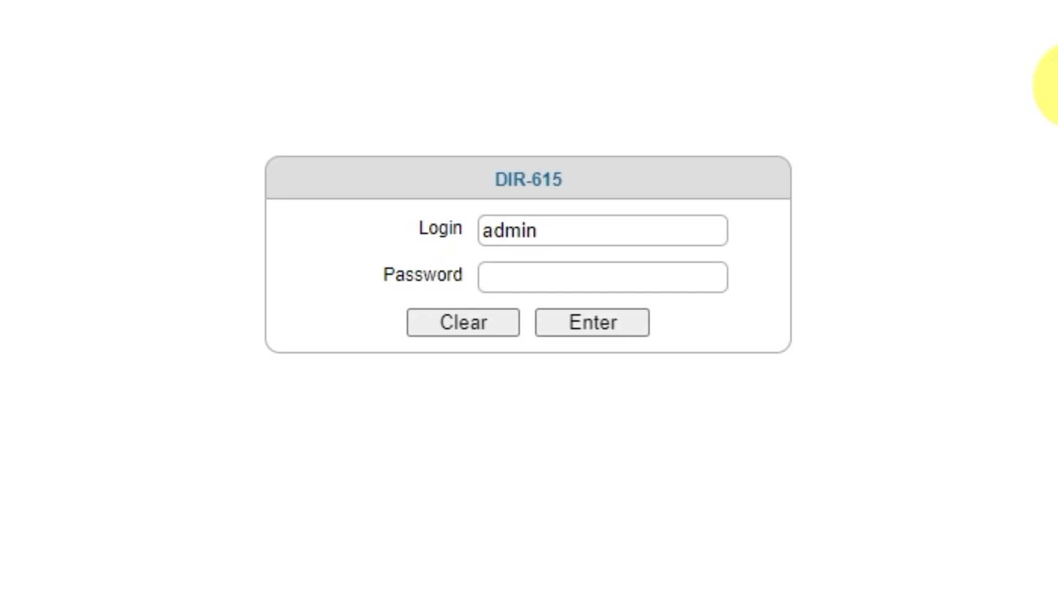
left_click(688, 272)
type("admin123")
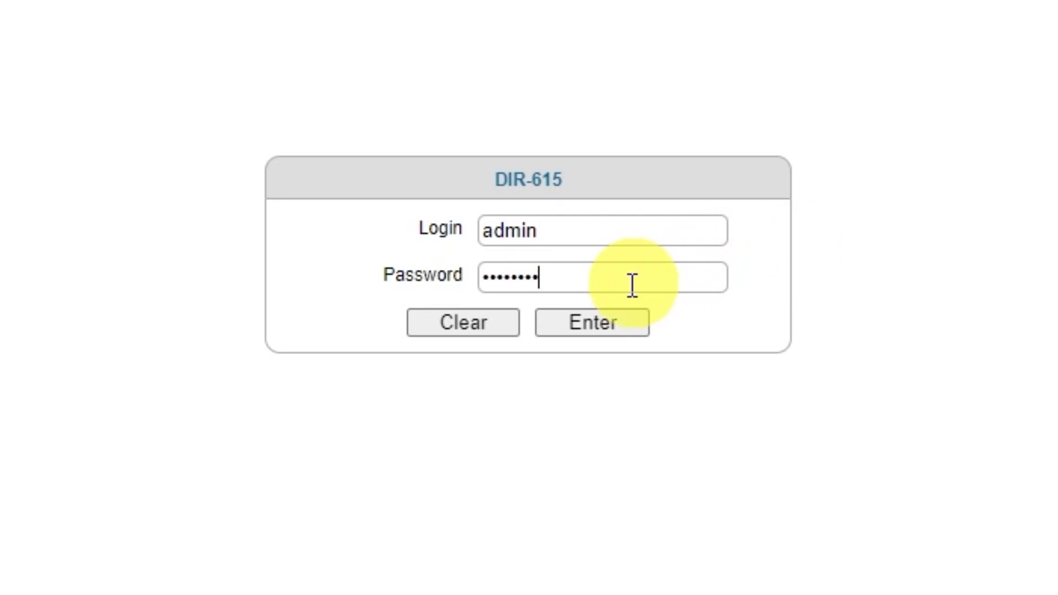
left_click(582, 327)
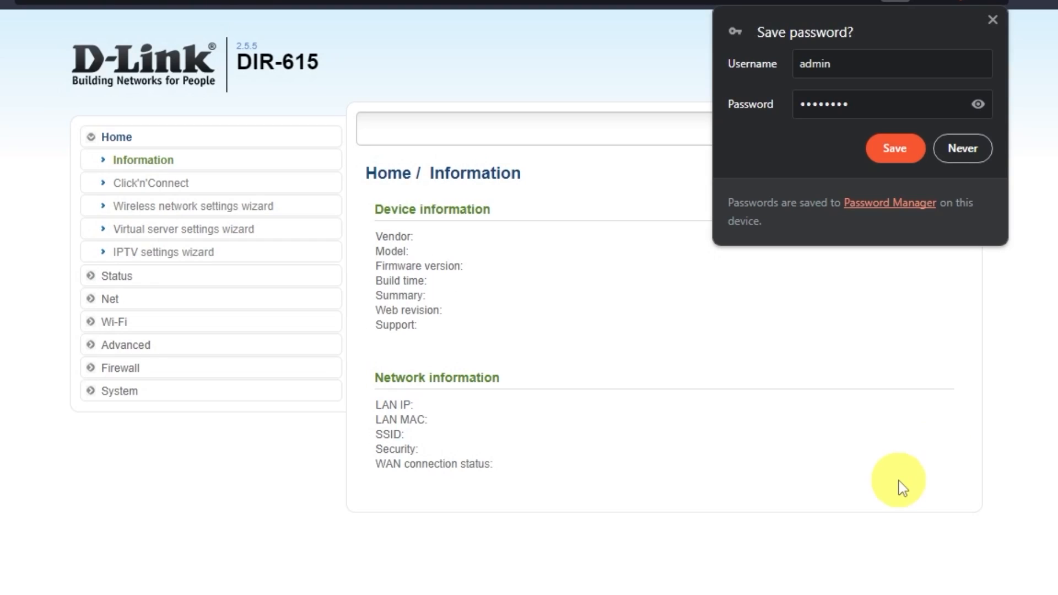
left_click(971, 146)
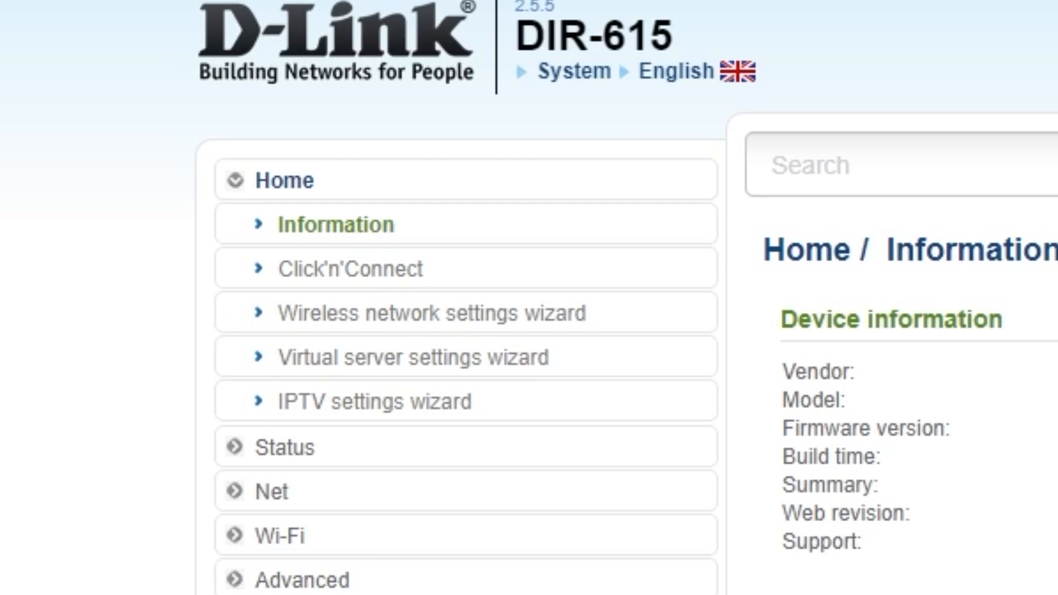
Start the Click'n'Connect wizard and choose Dynamic IP as the Internet connection type.
left_click(400, 269)
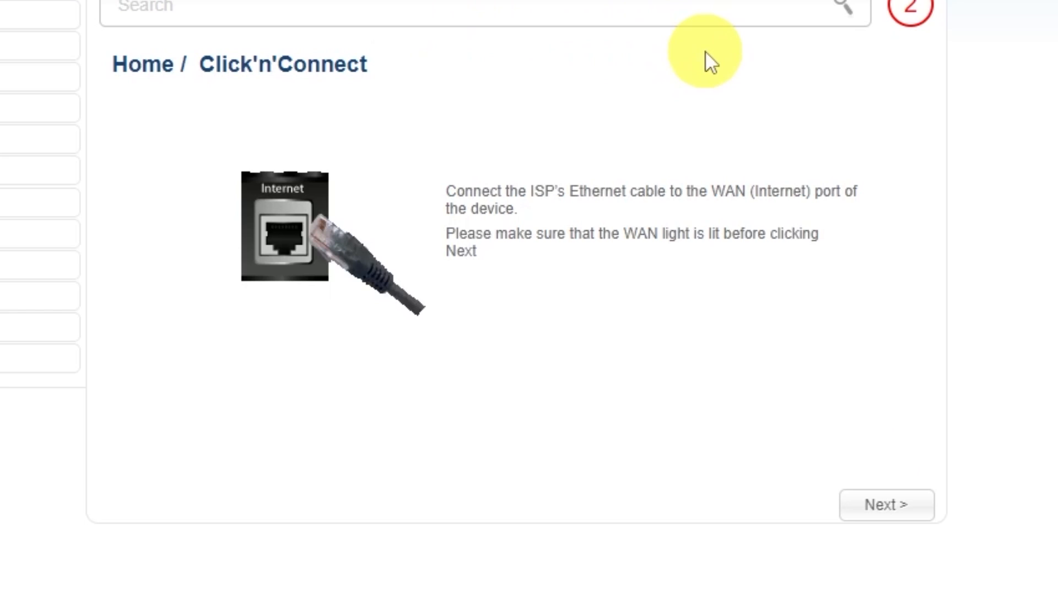
left_click(884, 506)
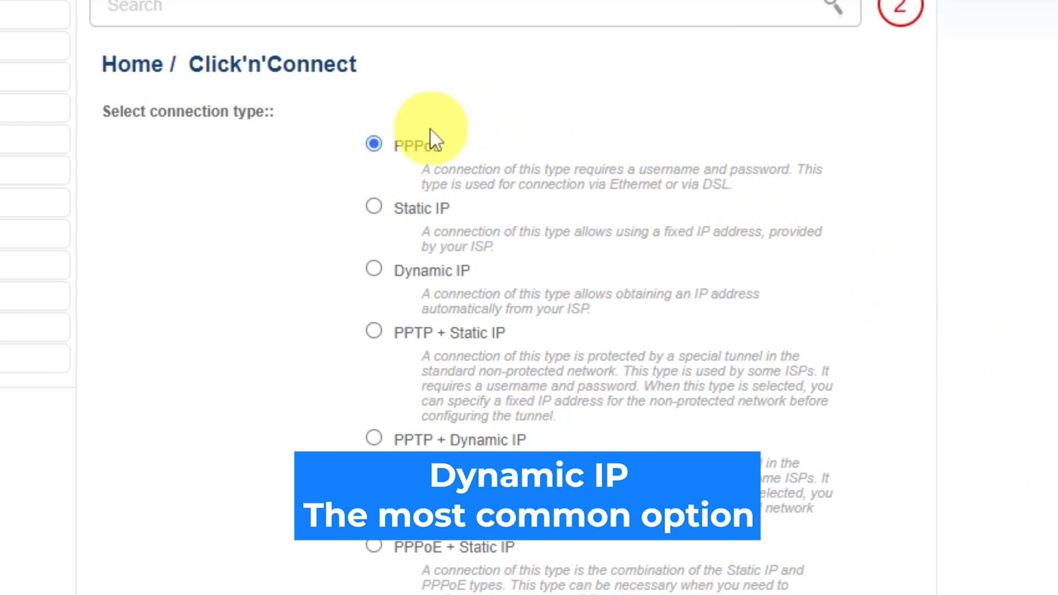
scroll(370, 374, "down", 4)
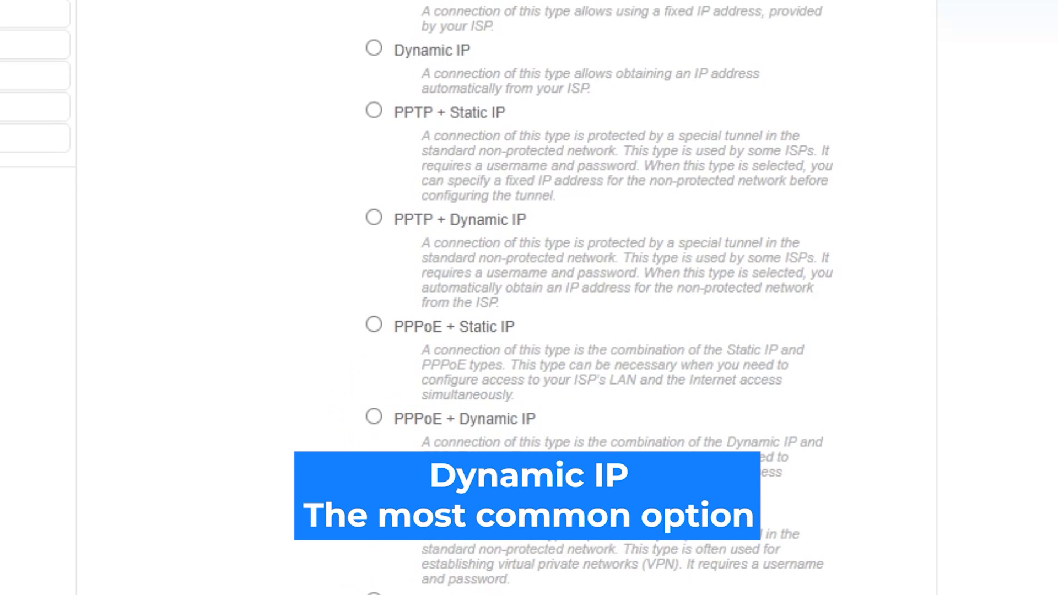
scroll(529, 297, "up", 4)
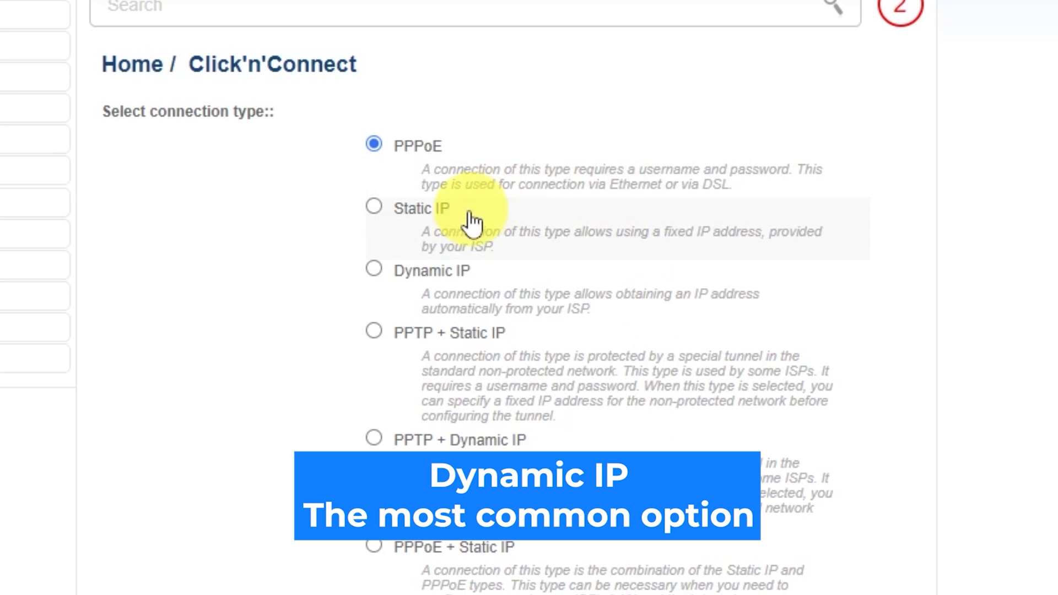
left_click(374, 268)
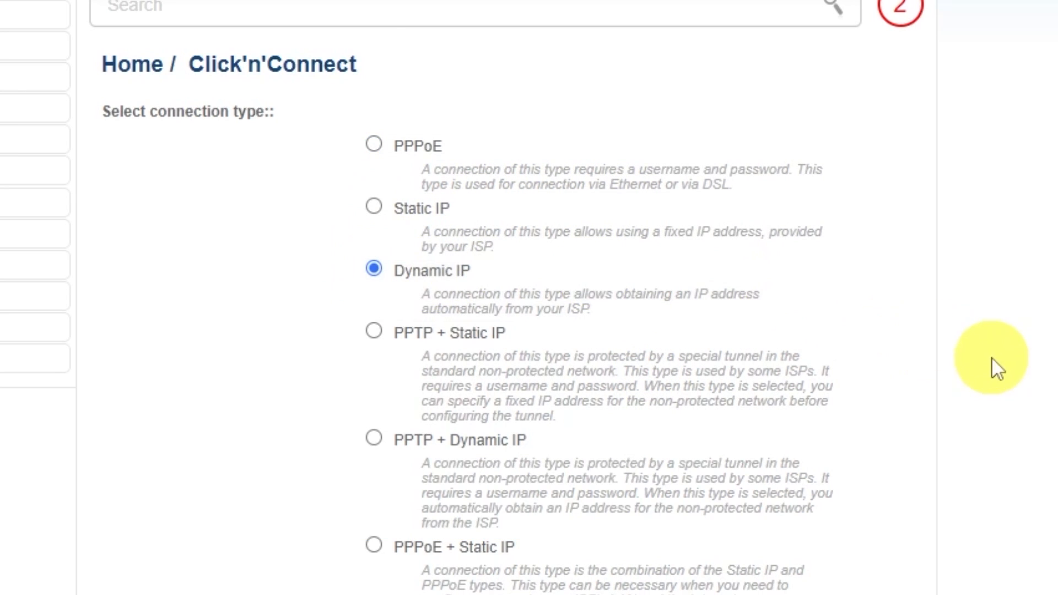
scroll(932, 361, "down", 2)
scroll(938, 368, "down", 8)
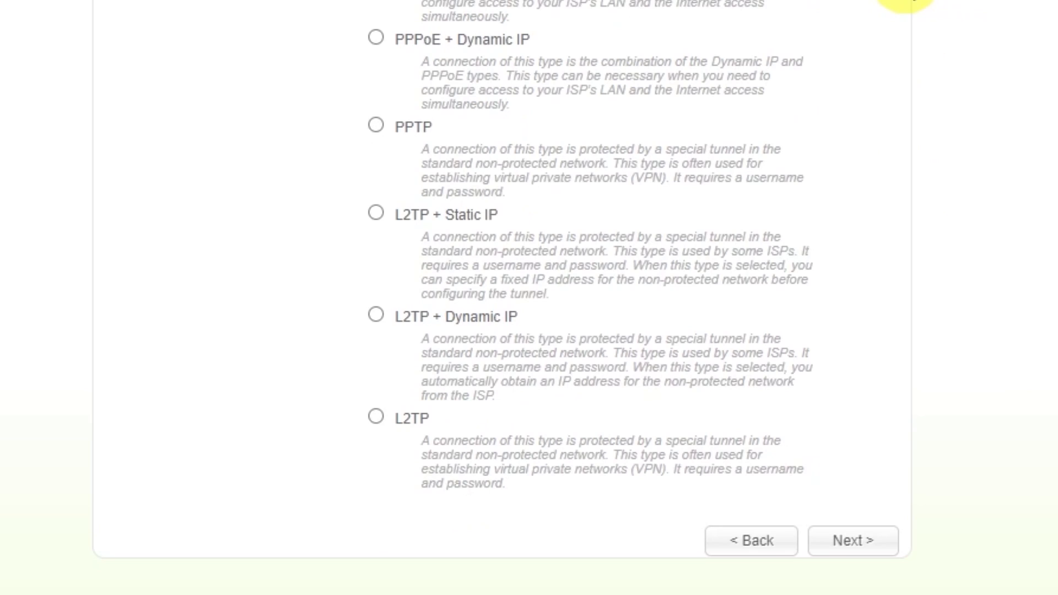
left_click(849, 543)
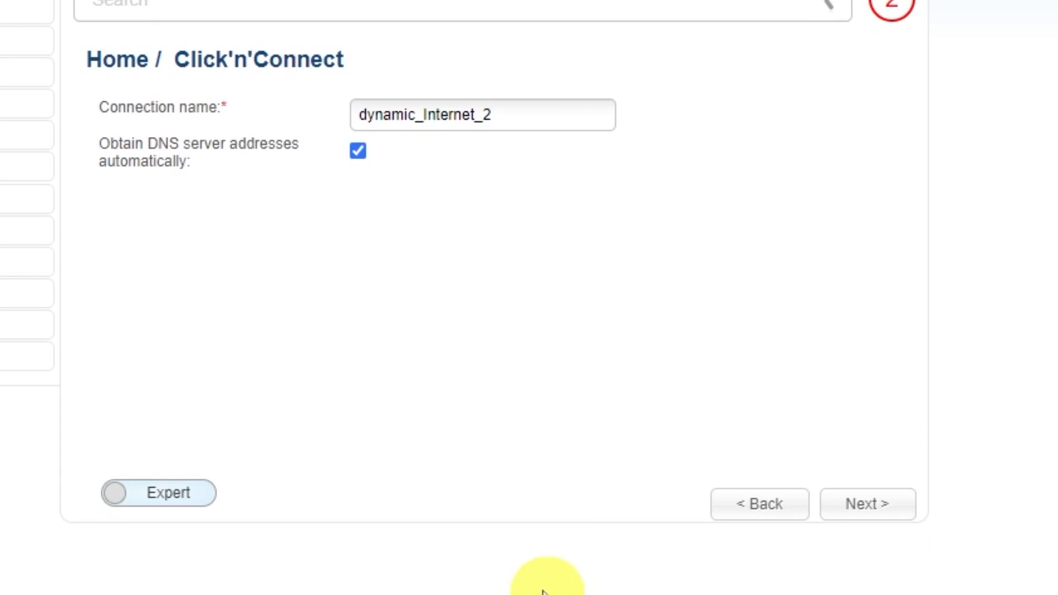
Name the connection "d-link wifi", keep automatic DNS server addresses and continue to the settings summary.
left_click_drag(515, 115, 357, 113)
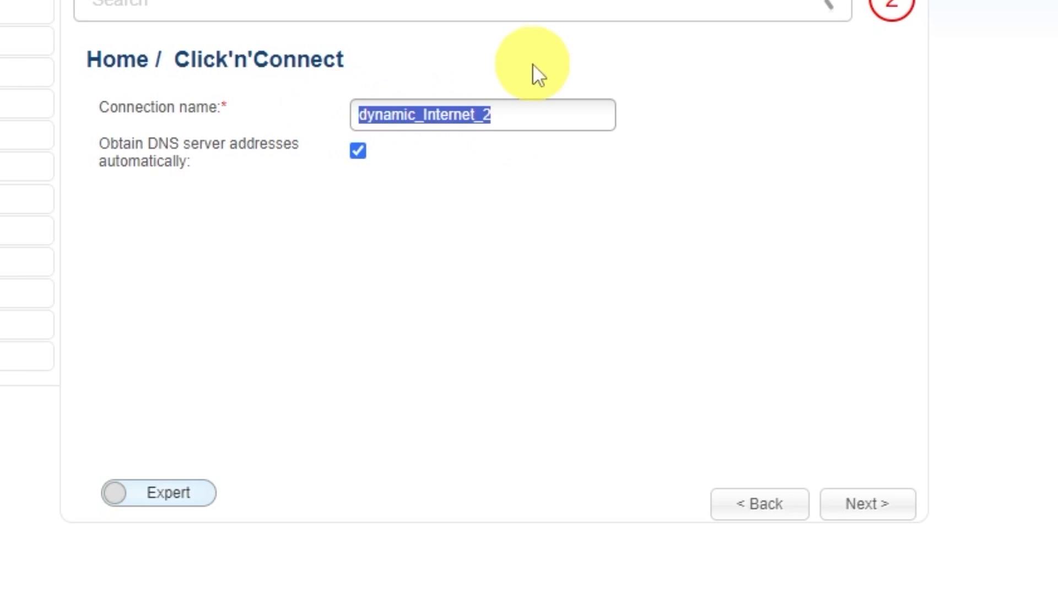
type("d-link")
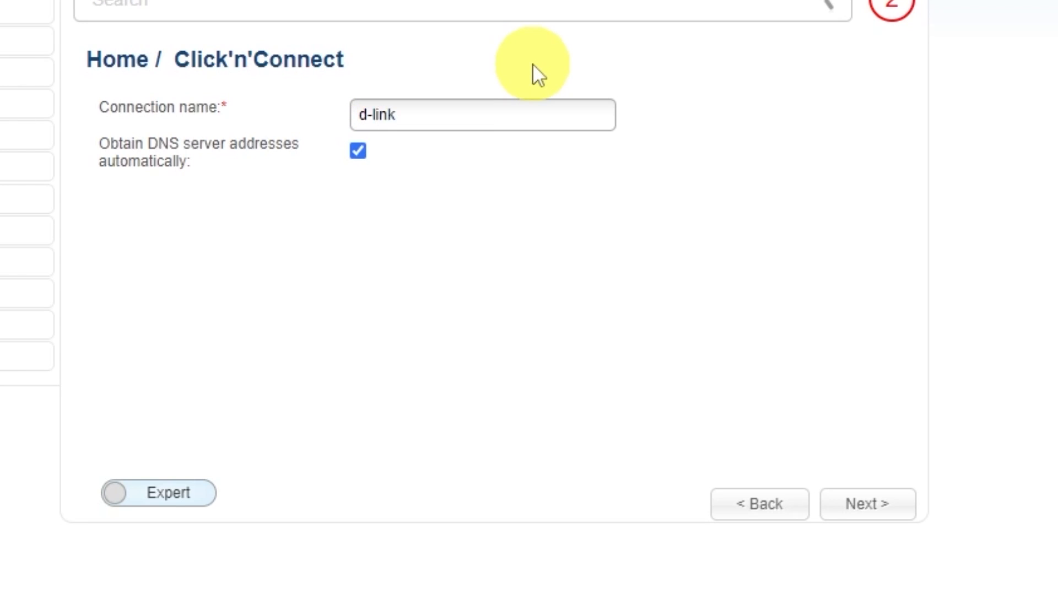
type(" wifi")
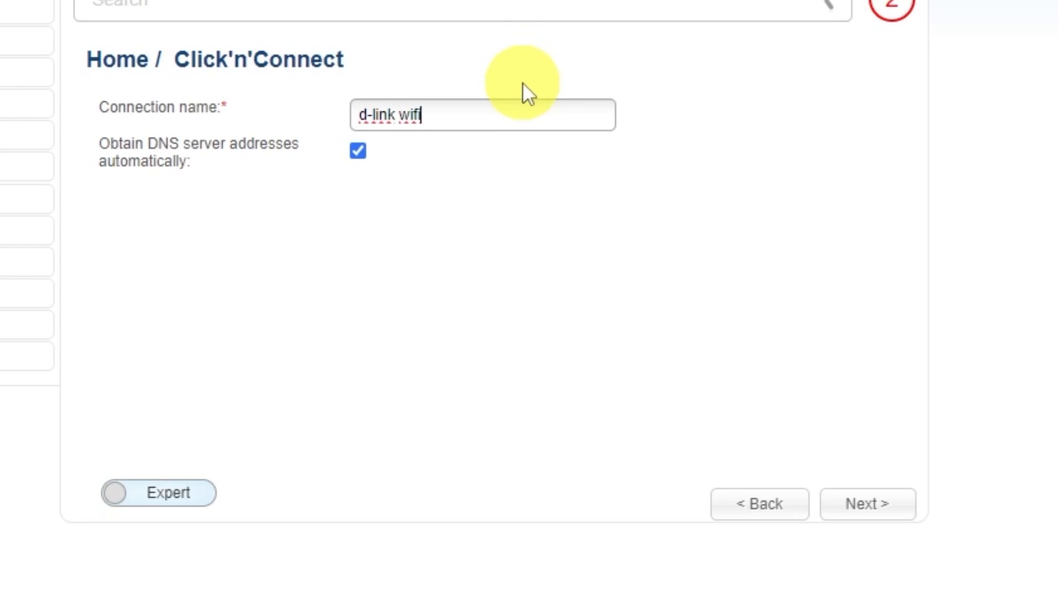
left_click(875, 506)
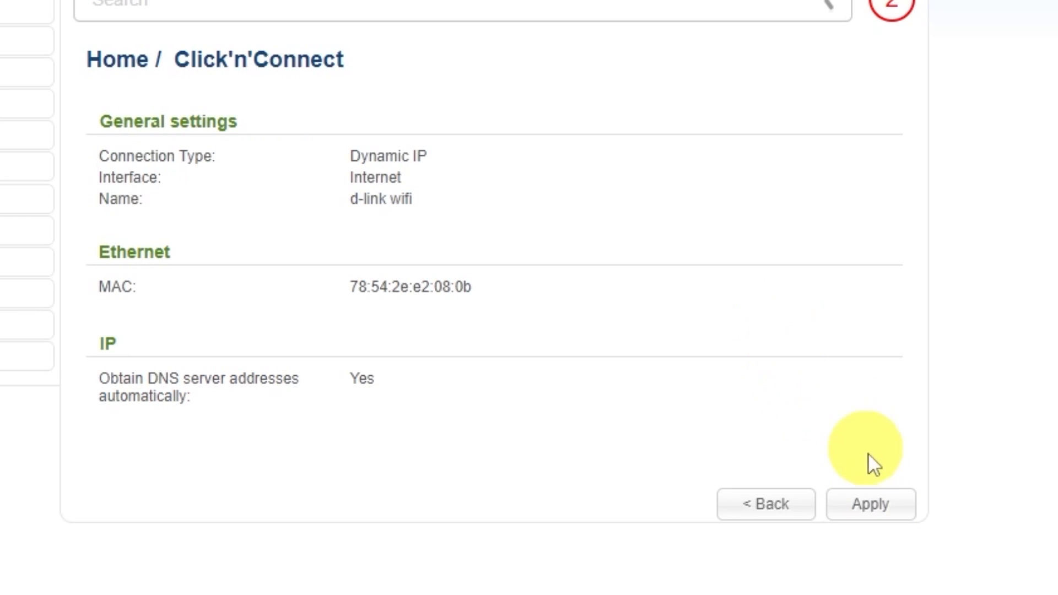
Apply the new connection, accept removal of the existing one and dismiss the Internet connection message.
left_click(878, 503)
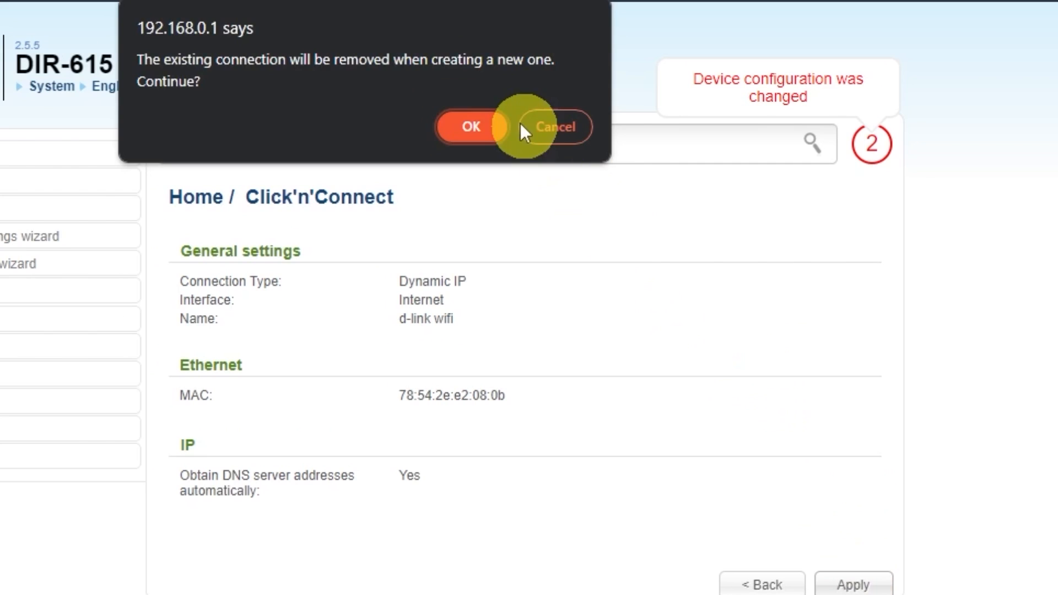
left_click(458, 0)
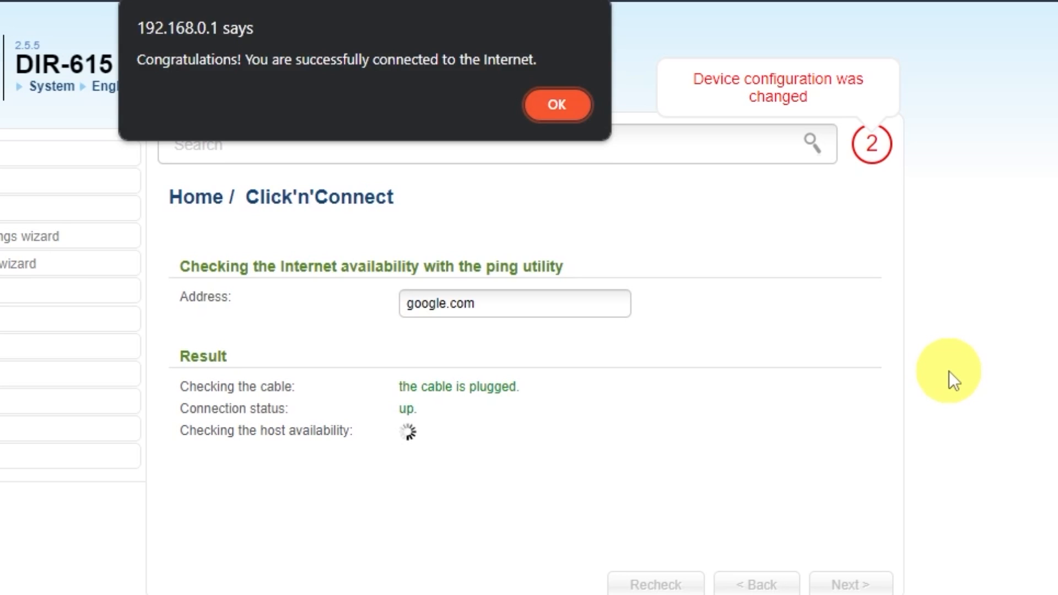
left_click(554, 107)
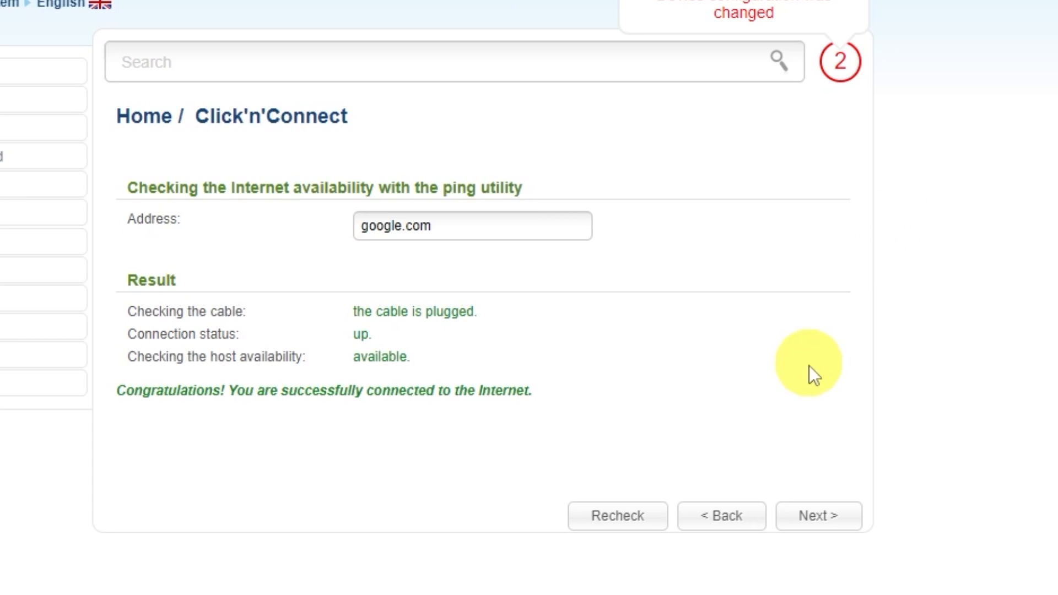
Continue to the wireless setup and keep Access point as the operating mode.
left_click(818, 516)
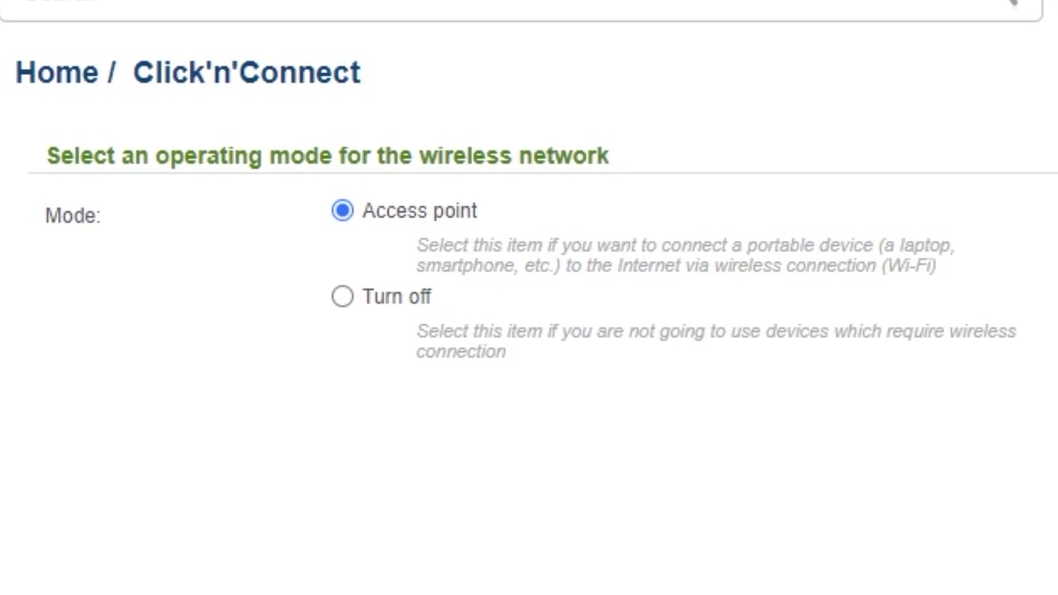
left_click(827, 510)
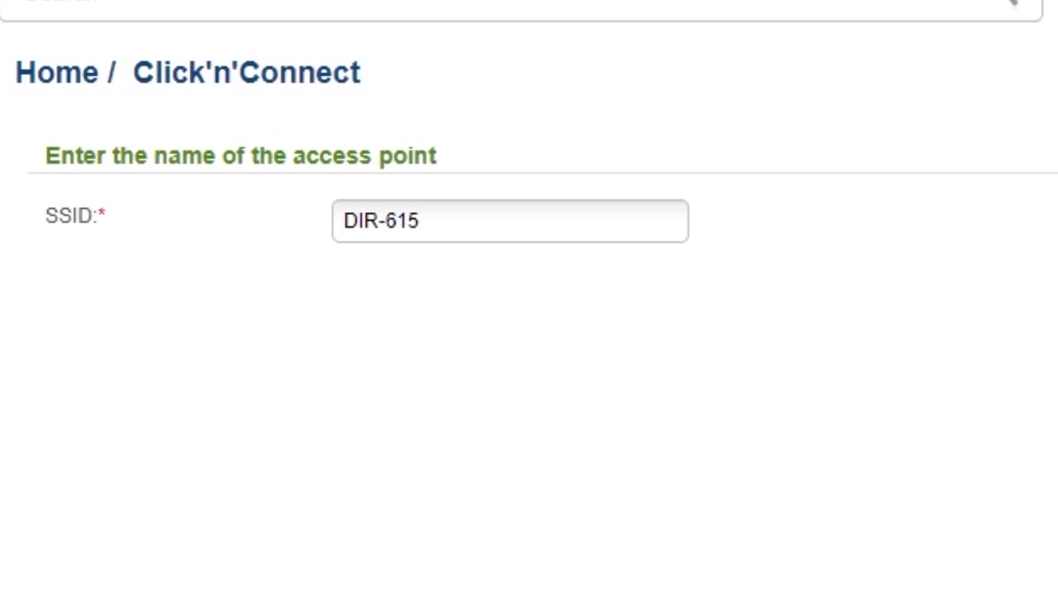
Keep DIR-615 as the access point's SSID and continue to the security mode.
left_click(449, 214)
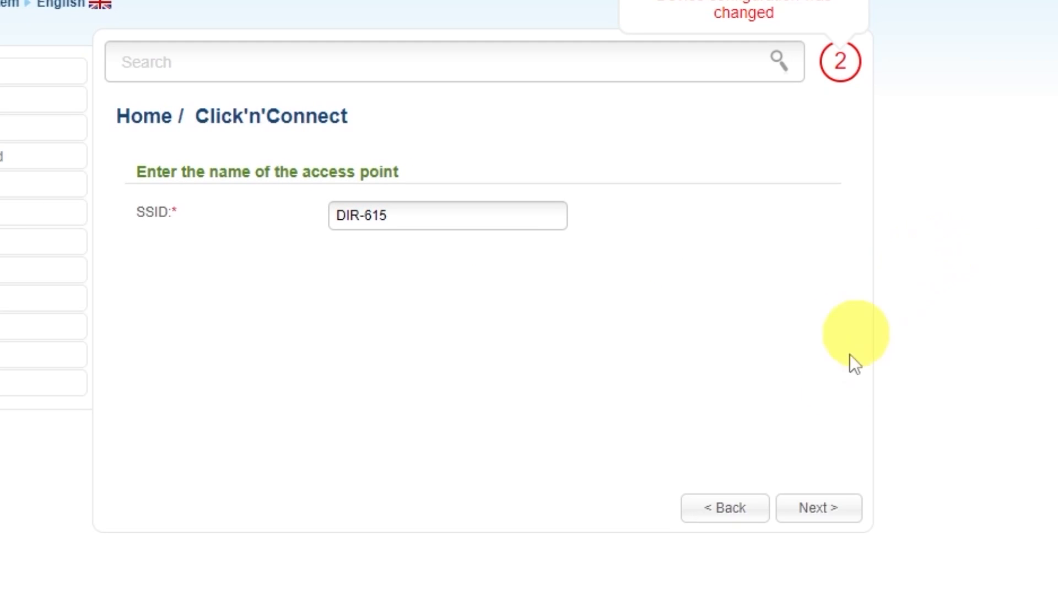
left_click(815, 513)
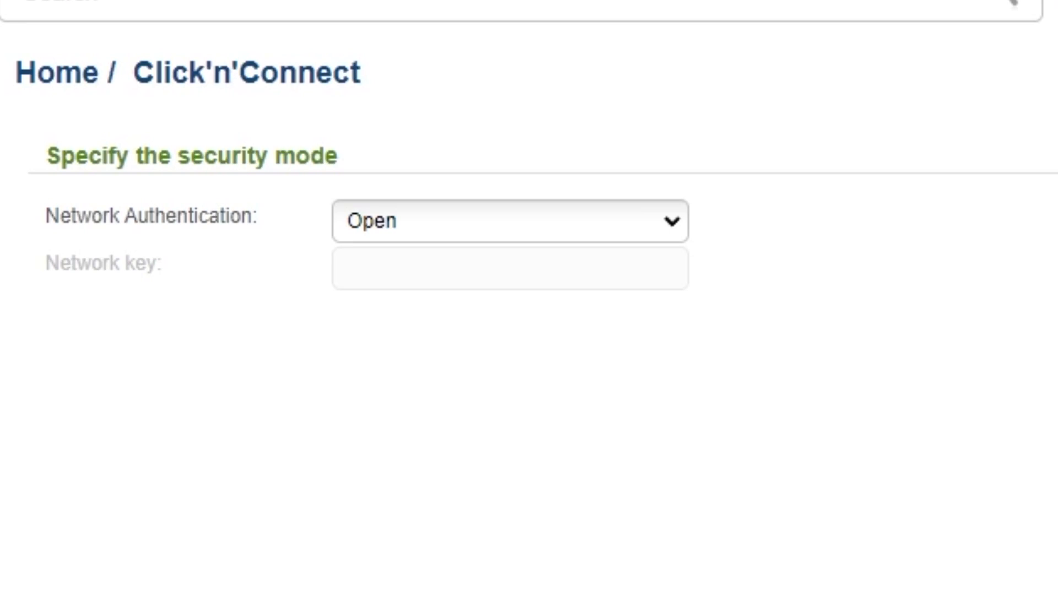
Set network authentication to Protected, enter the network key and apply the wireless settings.
left_click(669, 225)
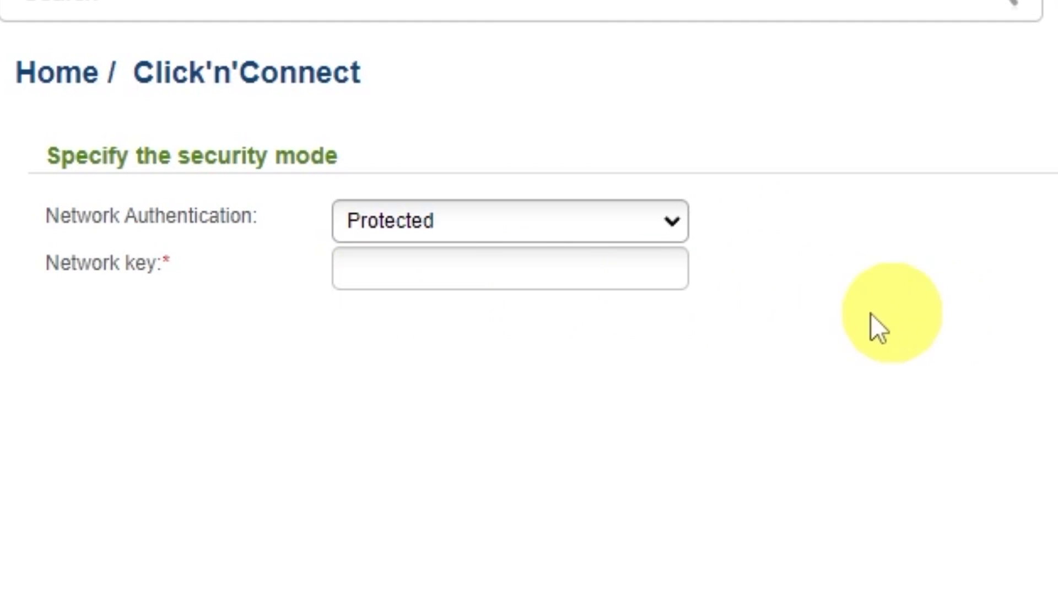
left_click(572, 265)
type("12345678")
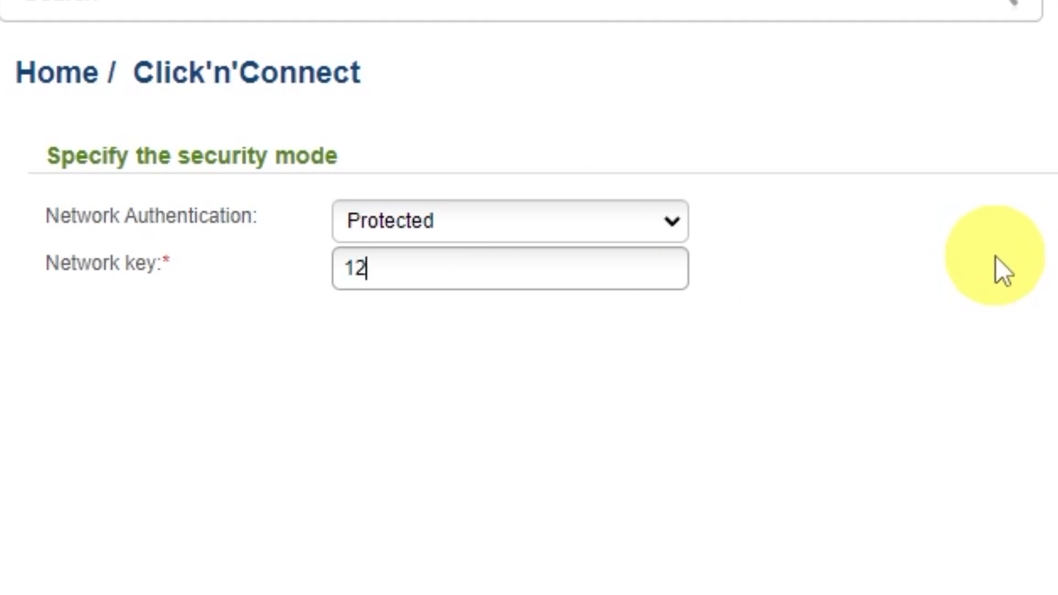
type("9")
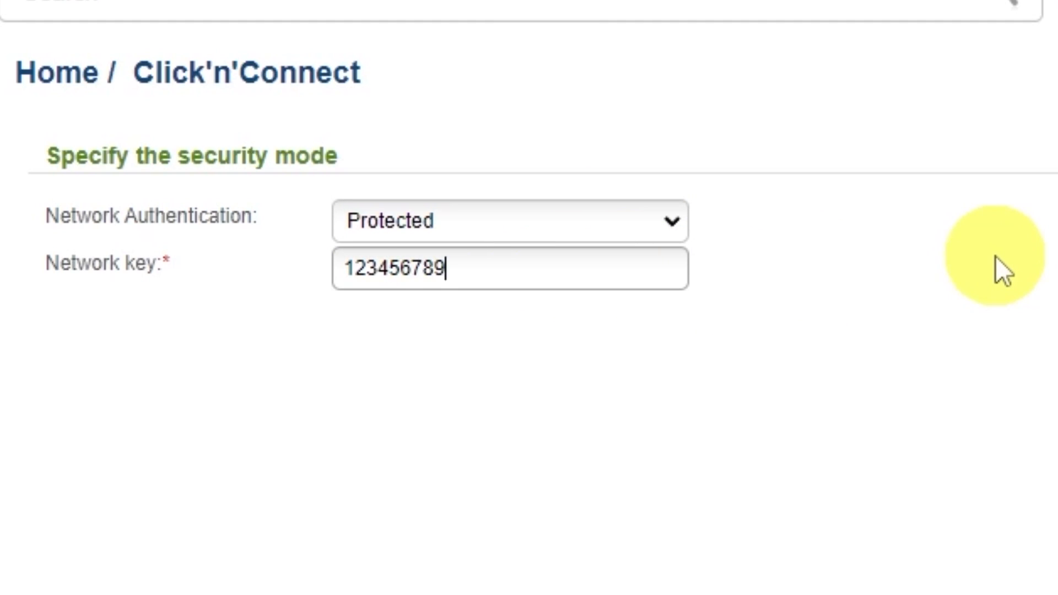
left_click(835, 509)
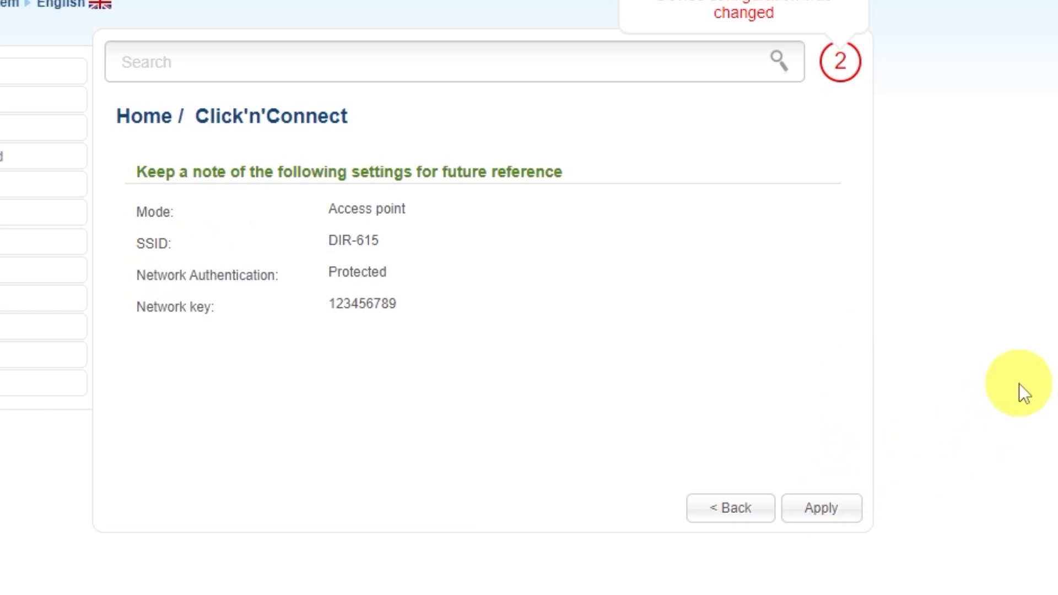
left_click(840, 504)
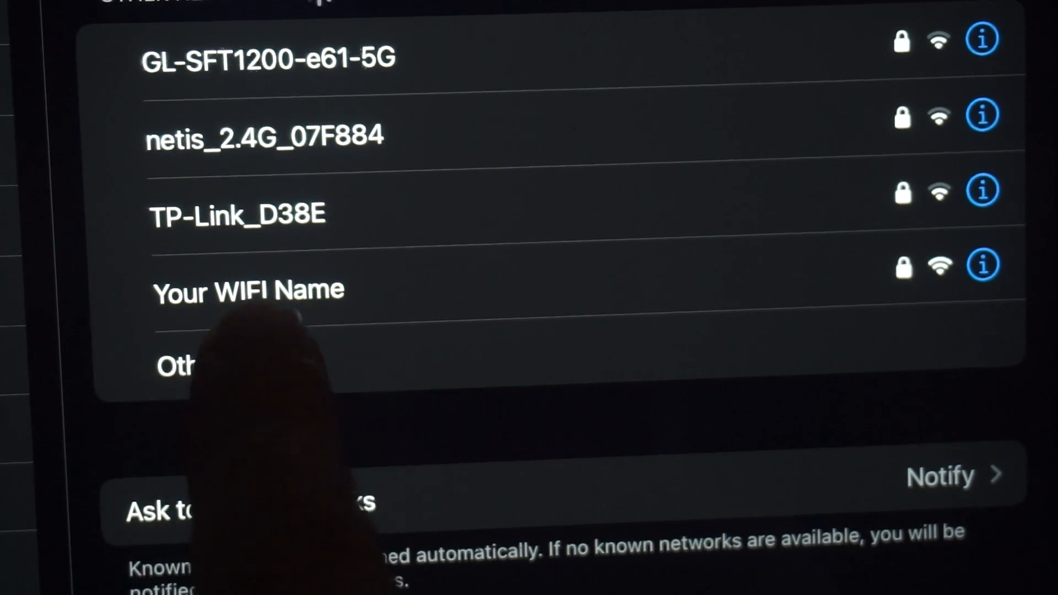
left_click(309, 292)
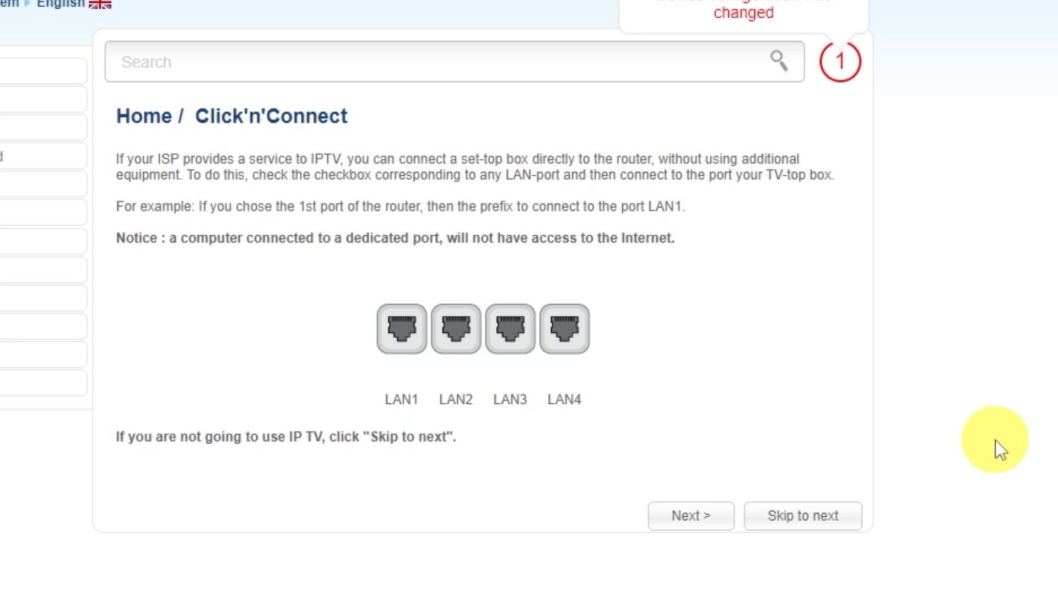
Skip the IPTV port assignment, apply the wizard settings and dismiss the completion message.
left_click(801, 515)
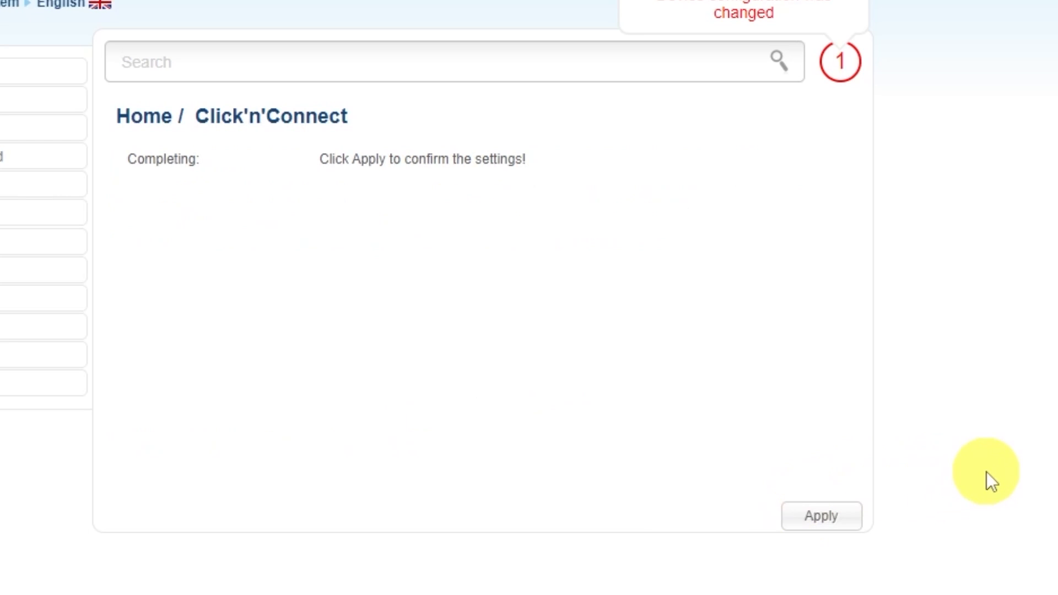
left_click(821, 516)
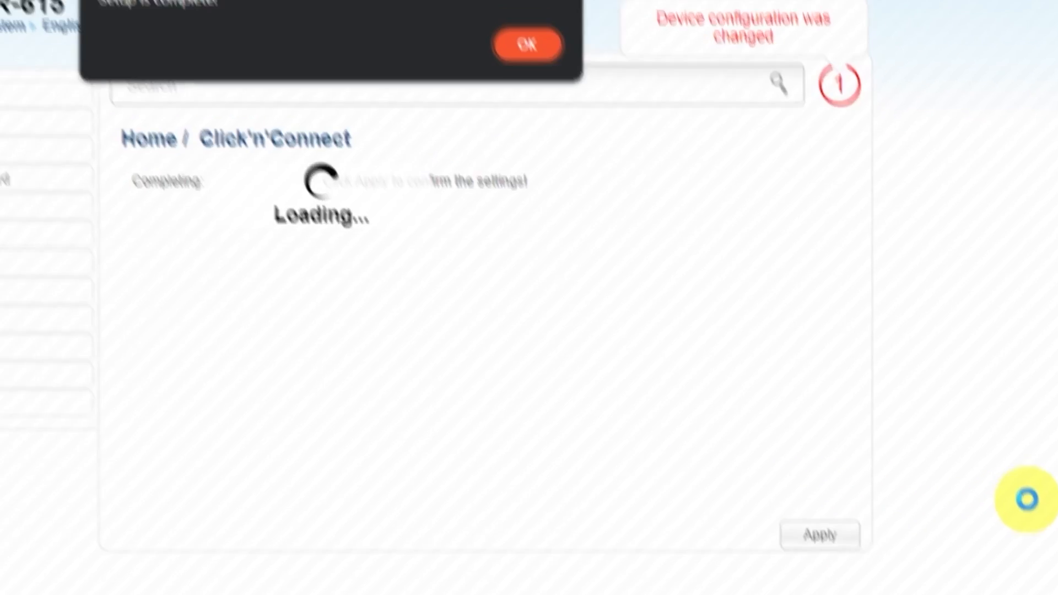
left_click(562, 105)
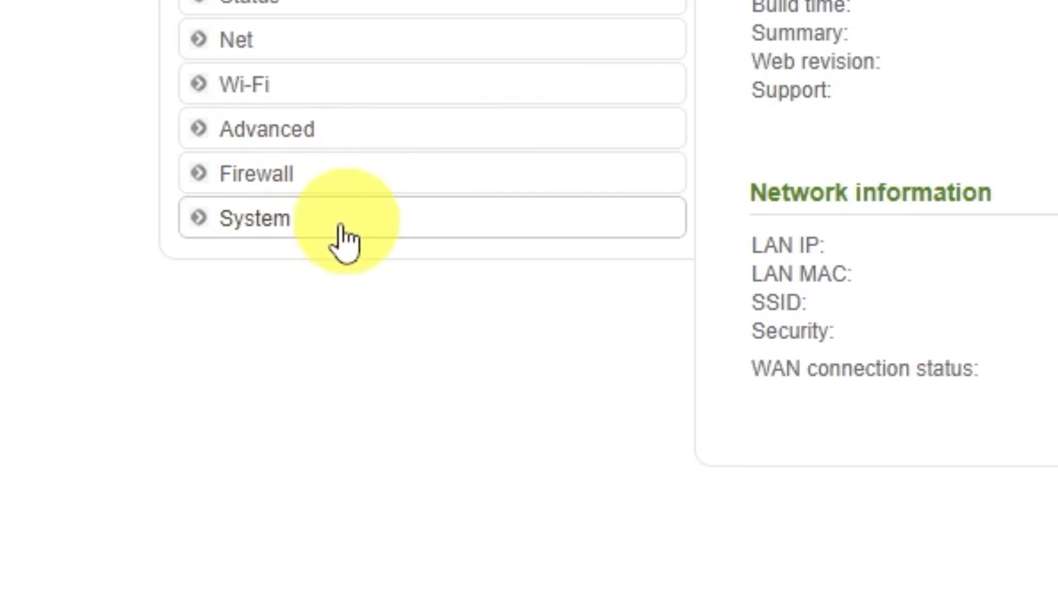
Save the current settings in the System Configuration section and reboot the router, accepting the reboot confirmation.
left_click(130, 392)
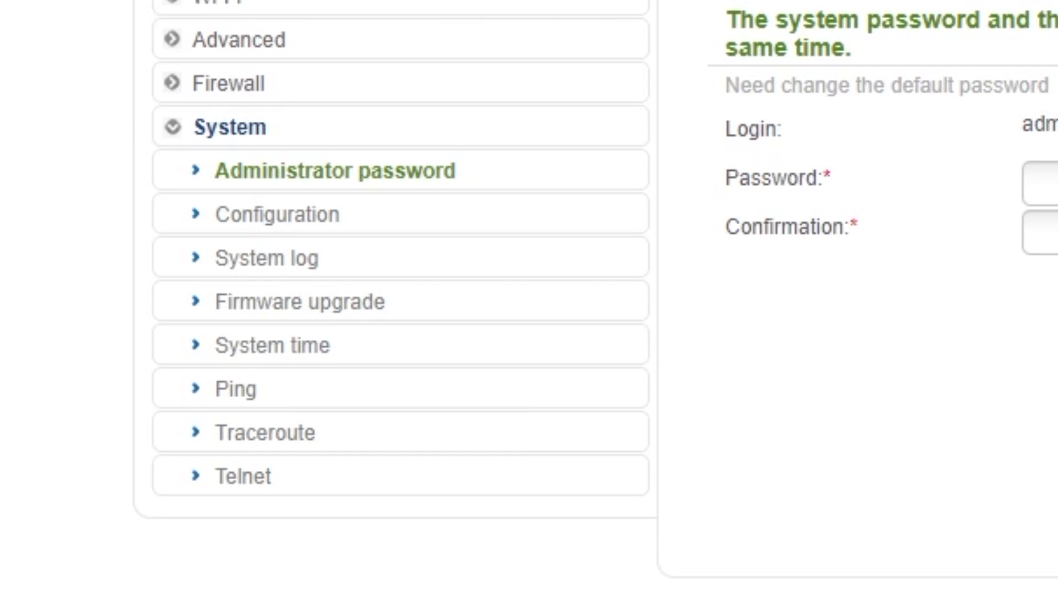
left_click(284, 229)
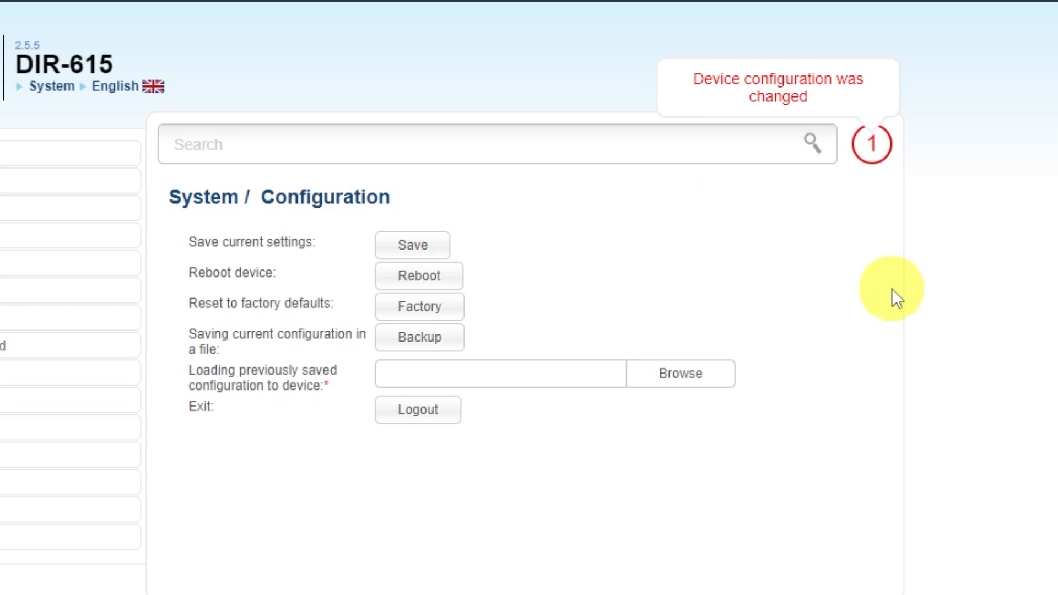
left_click(411, 246)
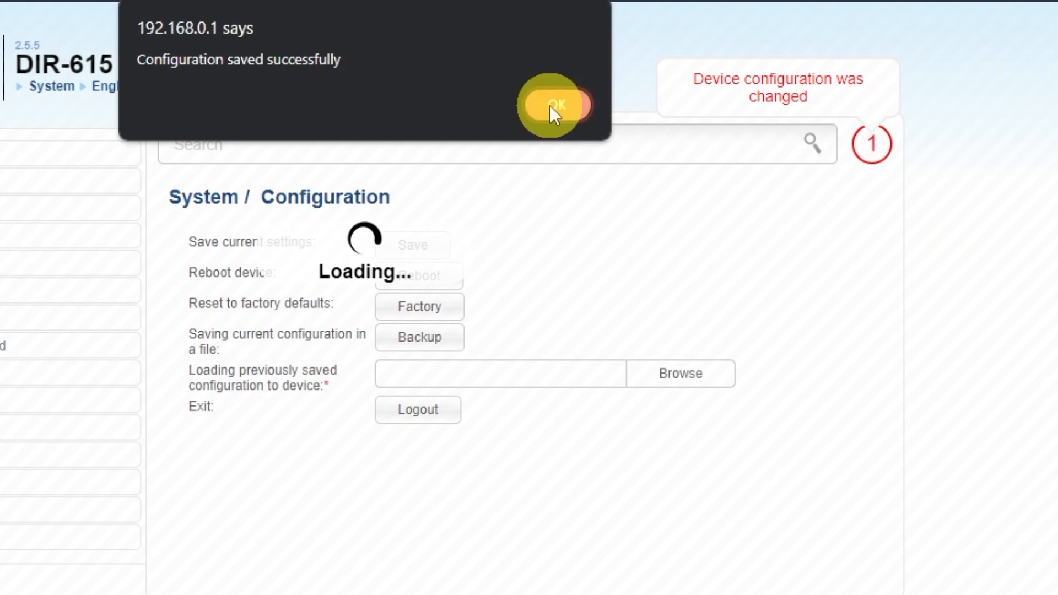
left_click(554, 104)
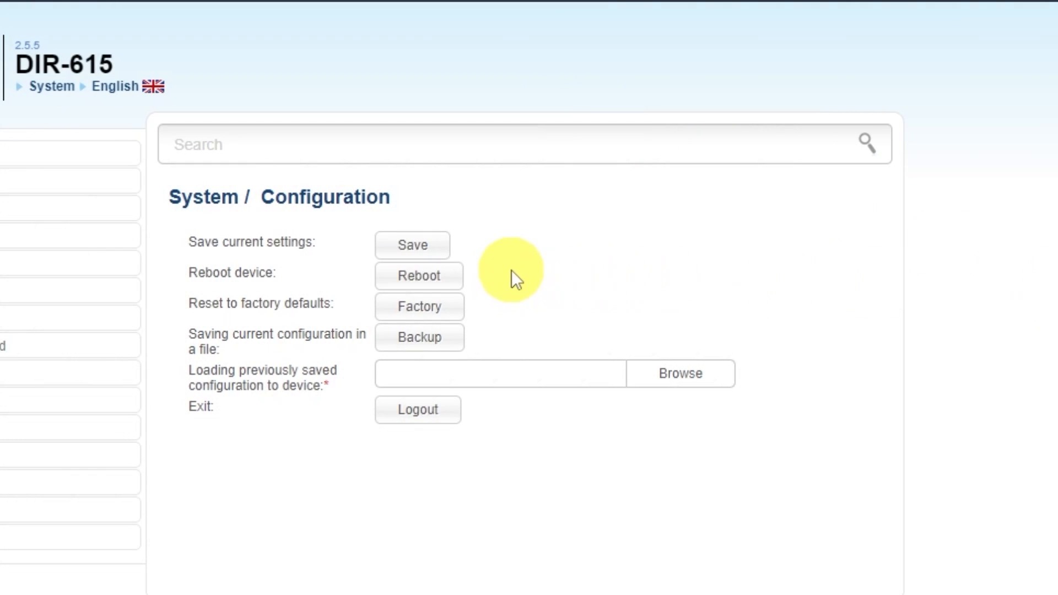
left_click(443, 281)
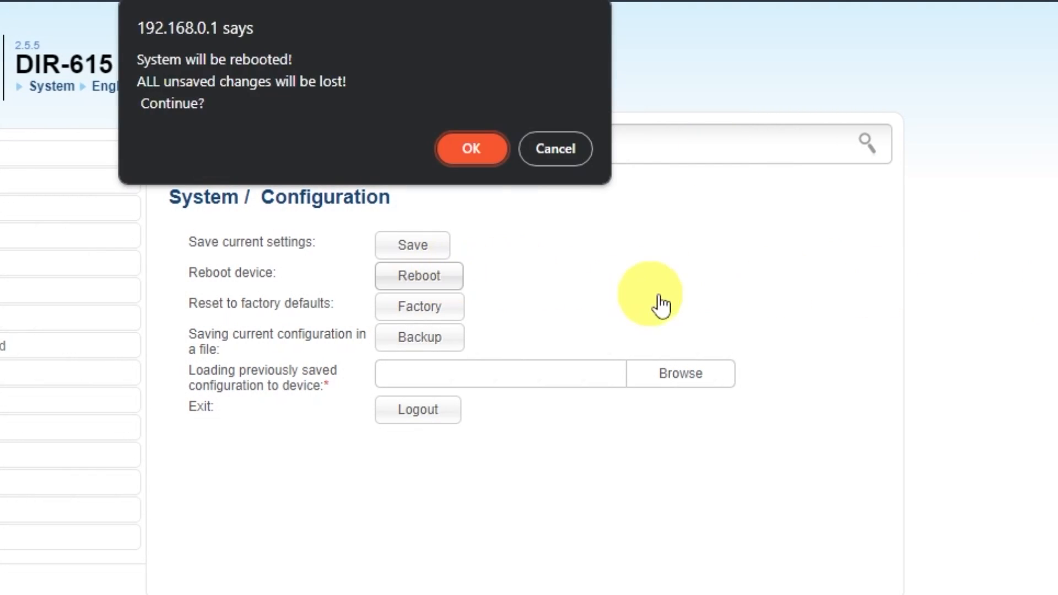
left_click(467, 157)
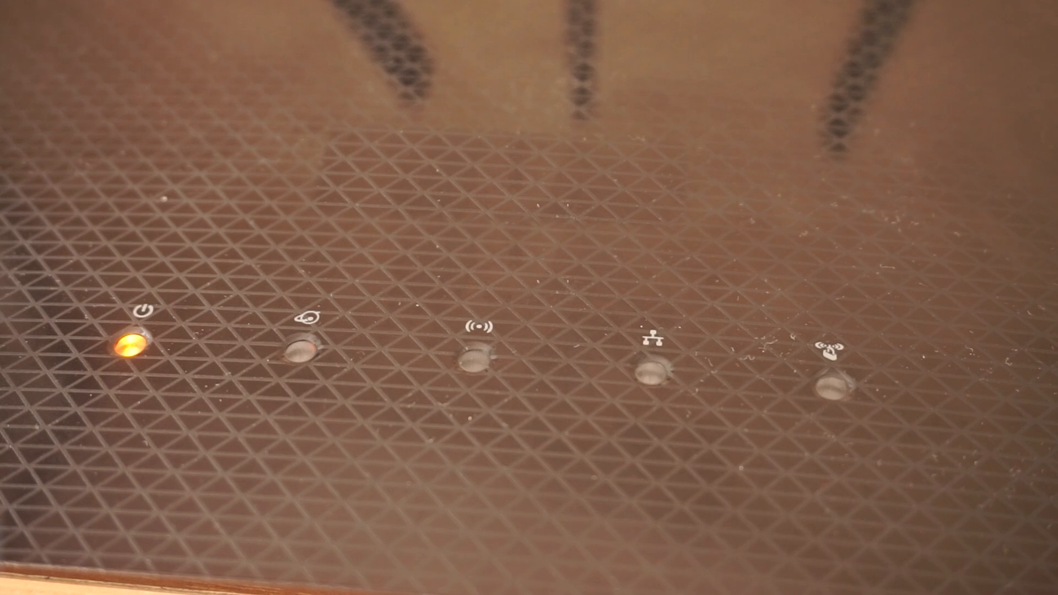